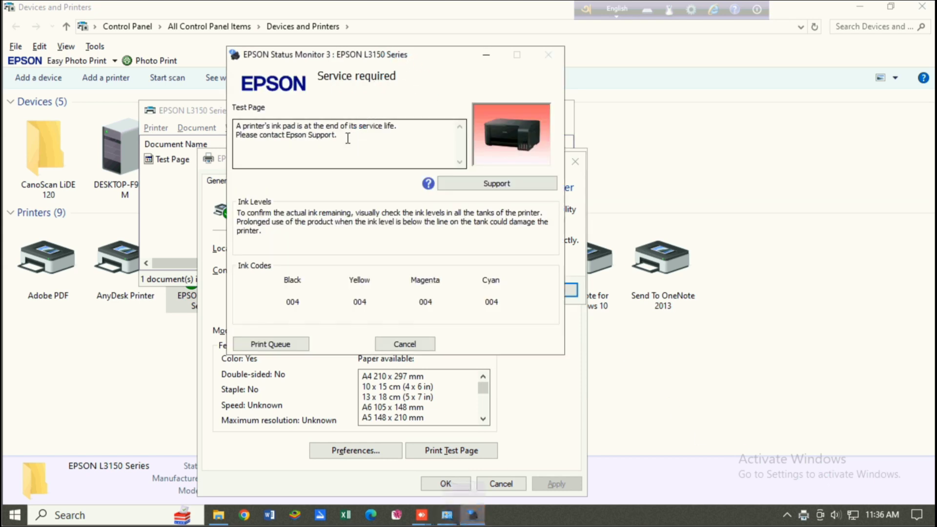
Examine the service message about the ink pad in EPSON Status Monitor 3.
drag(343, 137, 249, 129)
click(280, 126)
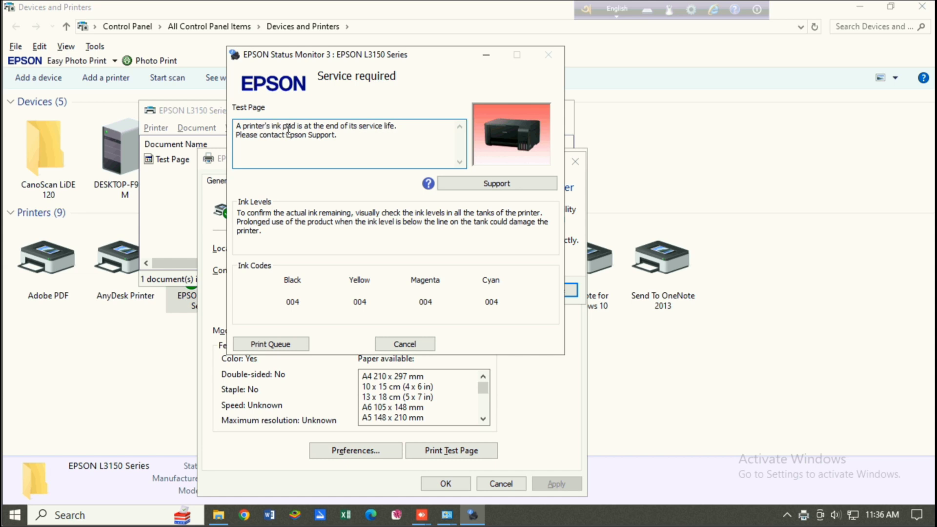
mouse_move(242, 126)
mouse_down()
mouse_move(352, 134)
mouse_move(394, 126)
mouse_up()
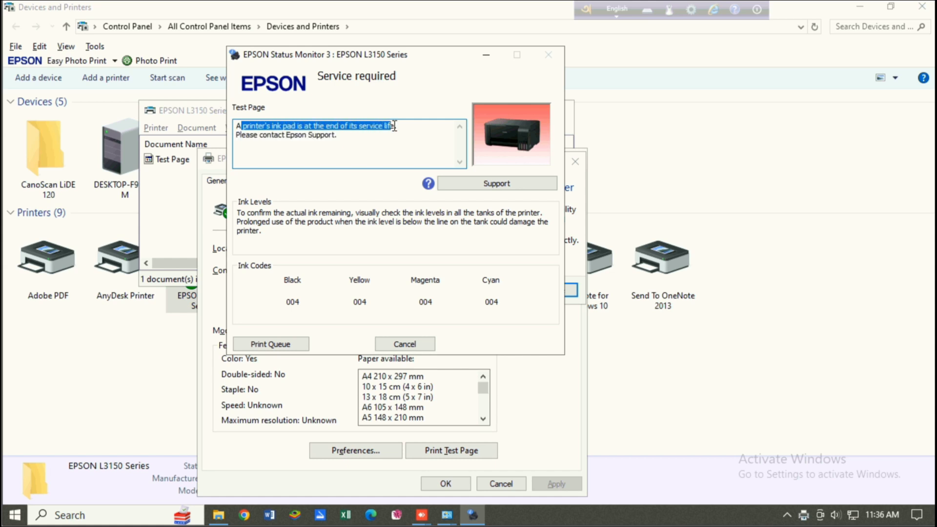
click(402, 128)
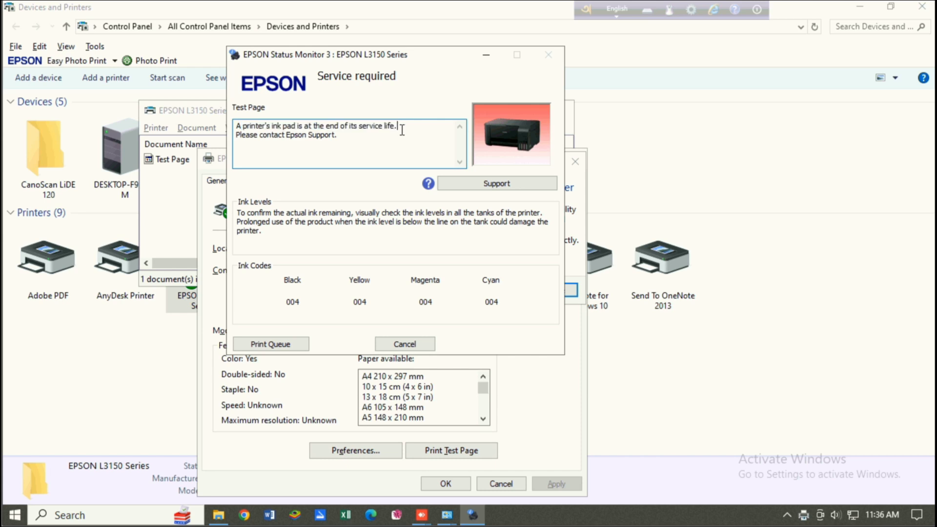
Dismiss the test page notice, the EPSON L3150 Series properties, the status monitor and the print queue.
click(447, 484)
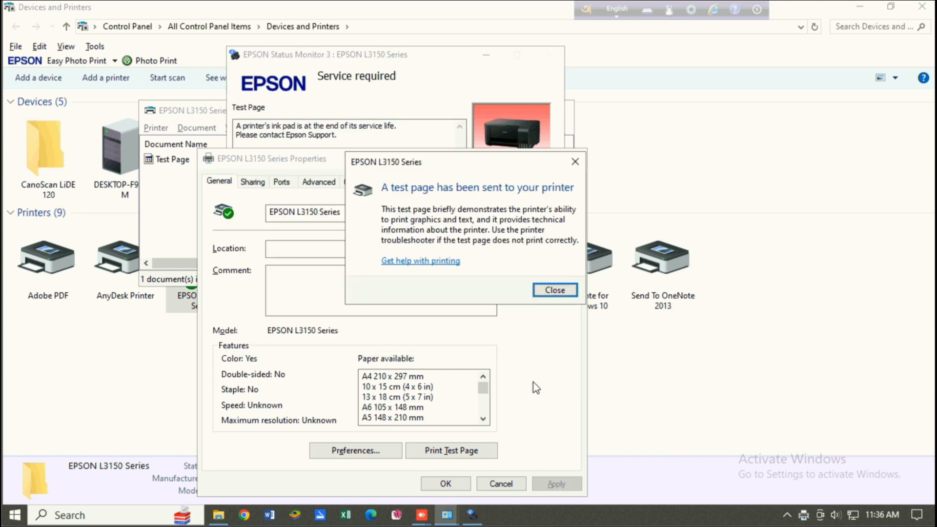
click(575, 161)
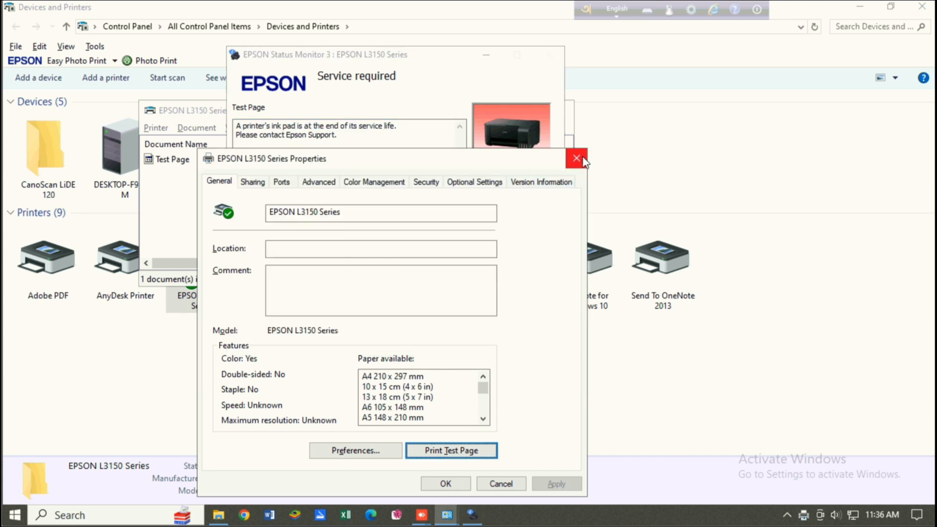
click(413, 344)
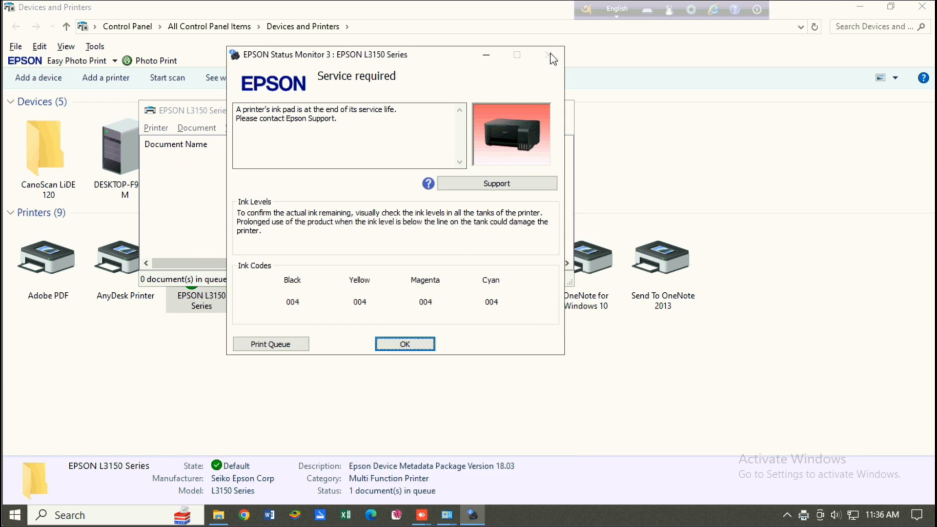
click(426, 343)
click(557, 111)
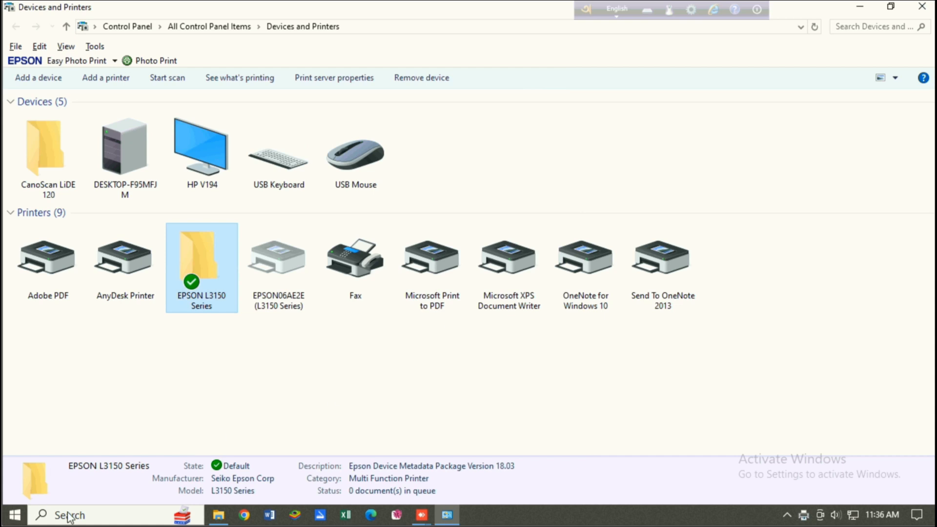
Launch Adjprog from the Epson L3150 folder and copy its License ID for registration.
click(218, 520)
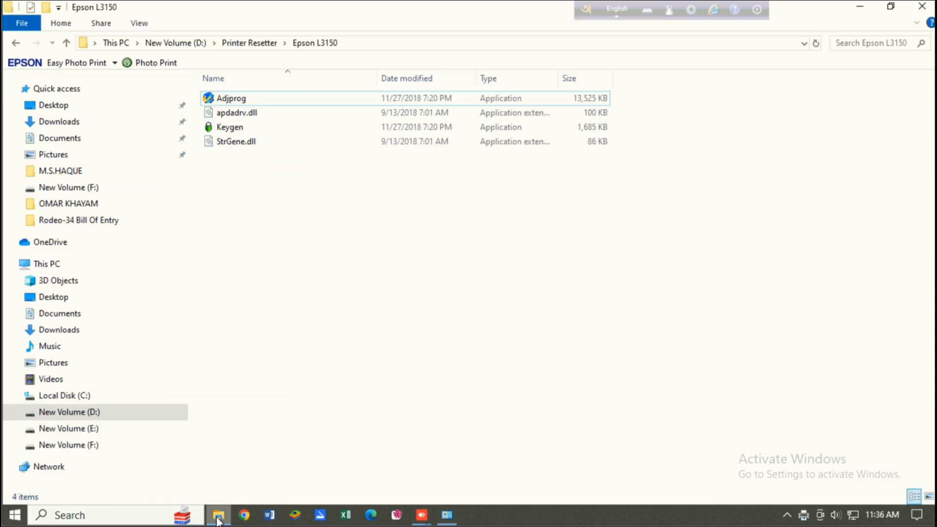
double_click(224, 98)
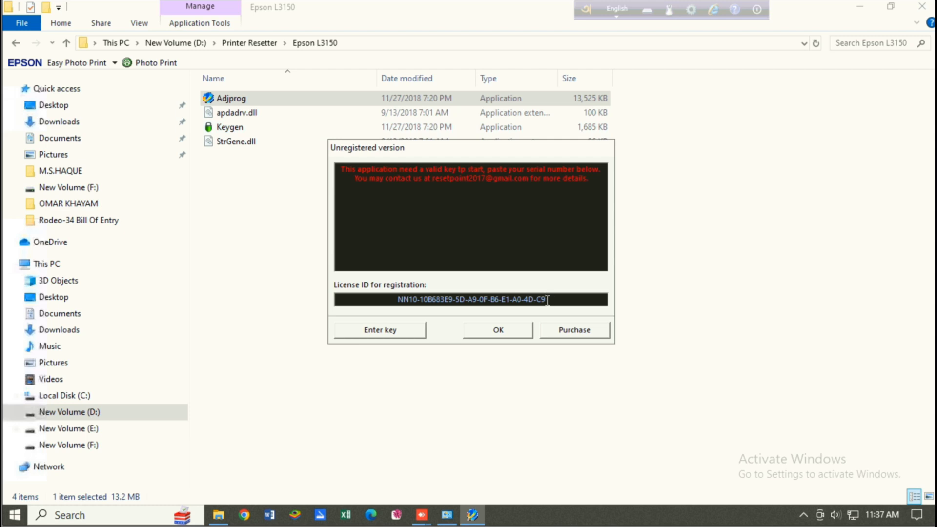
drag(546, 300, 399, 296)
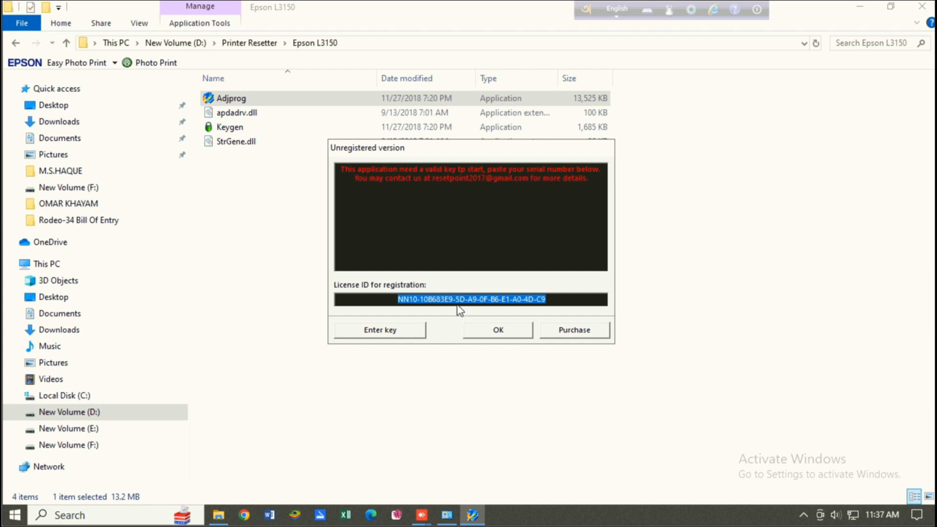
right_click(435, 299)
click(467, 343)
Launch Keygen from the same folder and paste the copied registration ID as its LicenseID value.
double_click(230, 127)
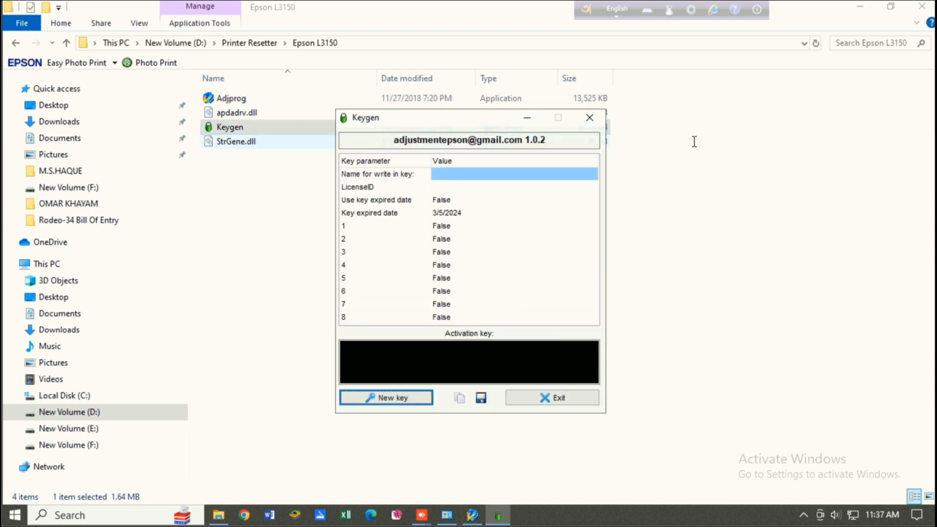
click(461, 187)
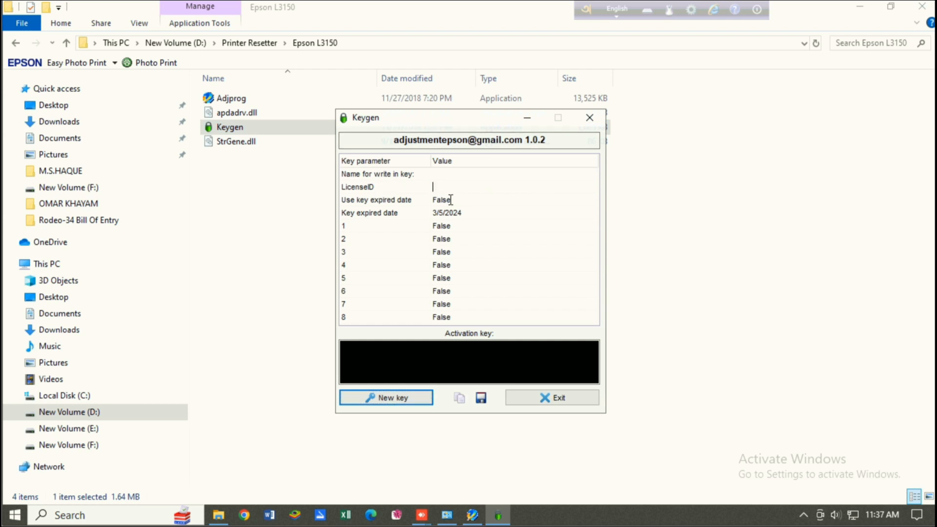
key(ctrl+v)
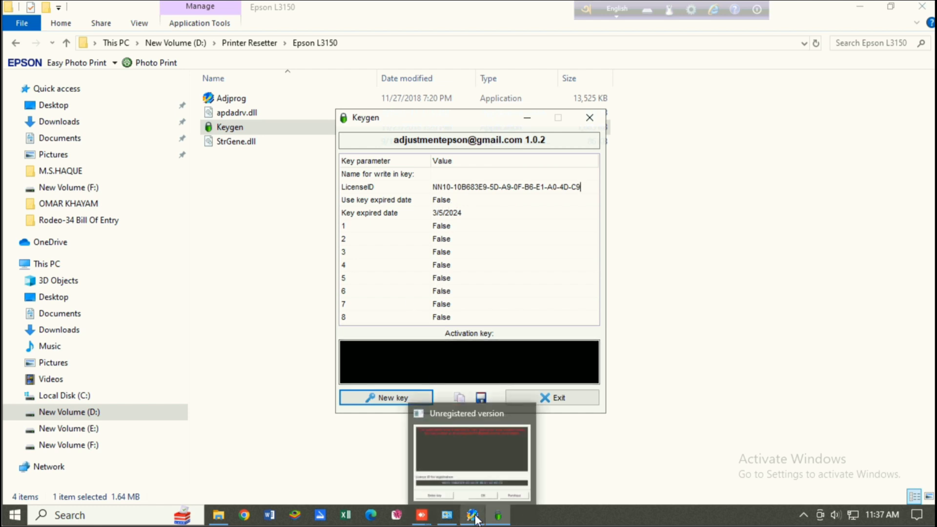
With the registration window placed beside Keygen, generate a new activation key and copy it.
click(479, 478)
drag(440, 146, 721, 143)
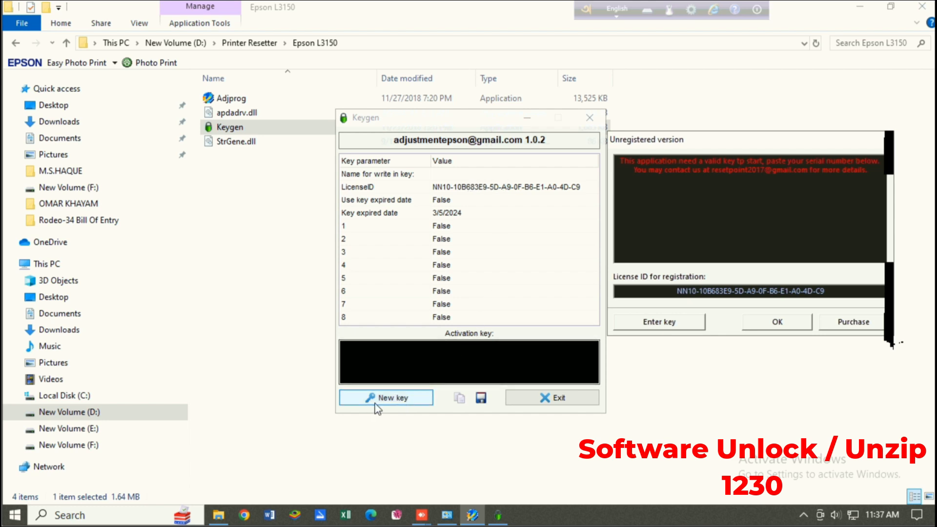
click(391, 405)
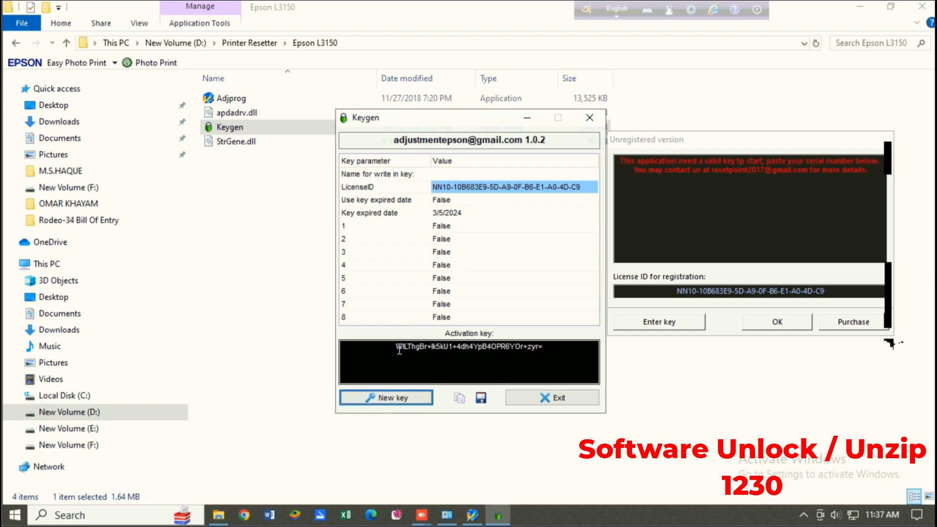
drag(398, 348, 548, 347)
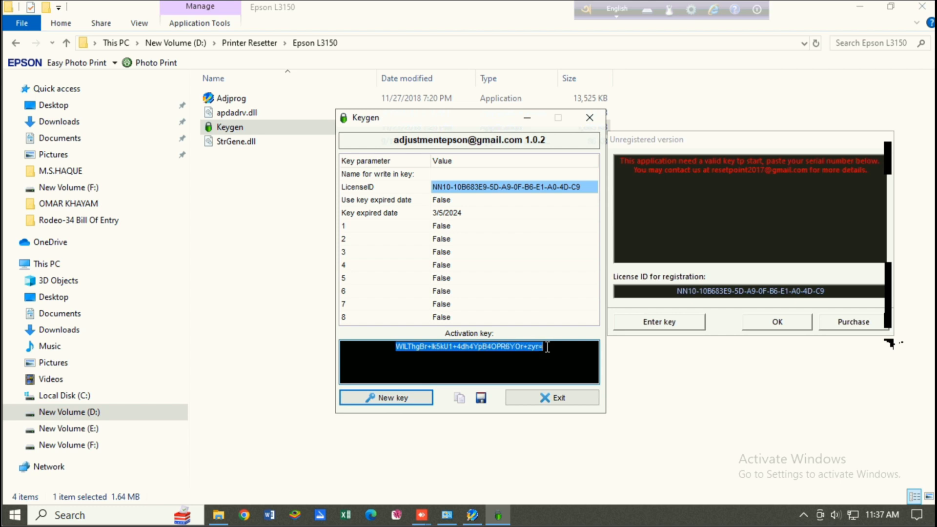
right_click(516, 348)
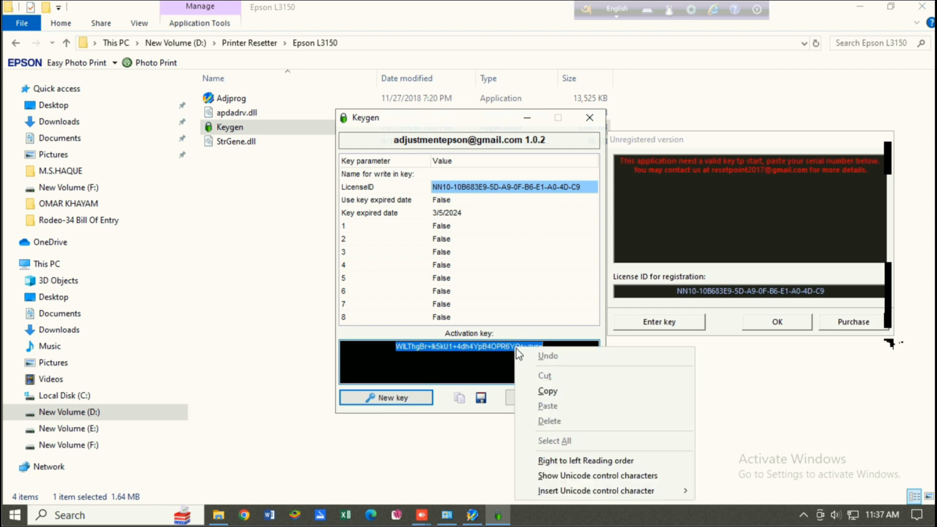
click(552, 391)
Paste the copied activation key into the registration window's activation key field and submit it to start the program.
click(667, 325)
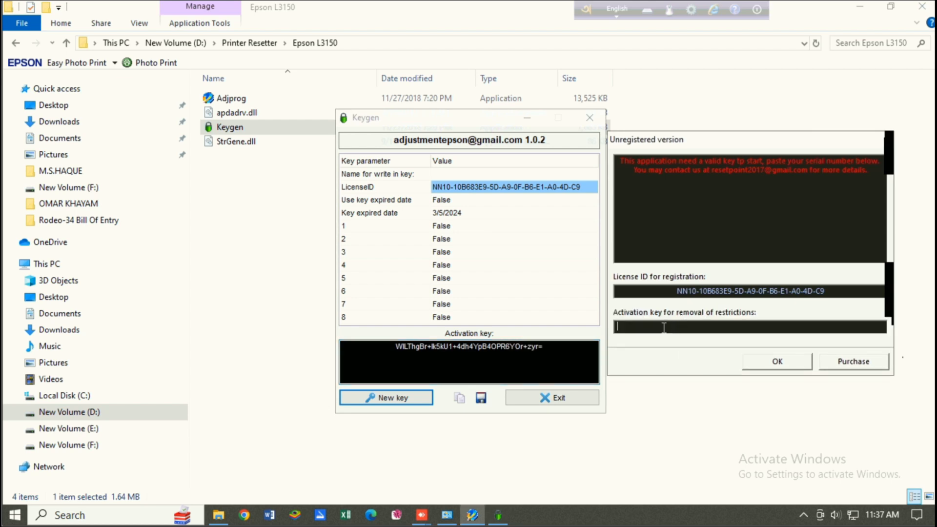
right_click(664, 327)
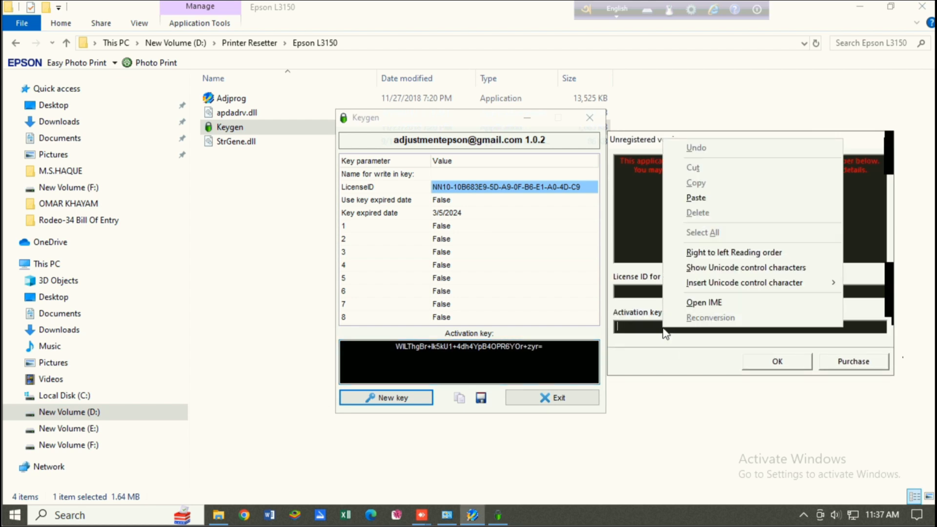
click(702, 201)
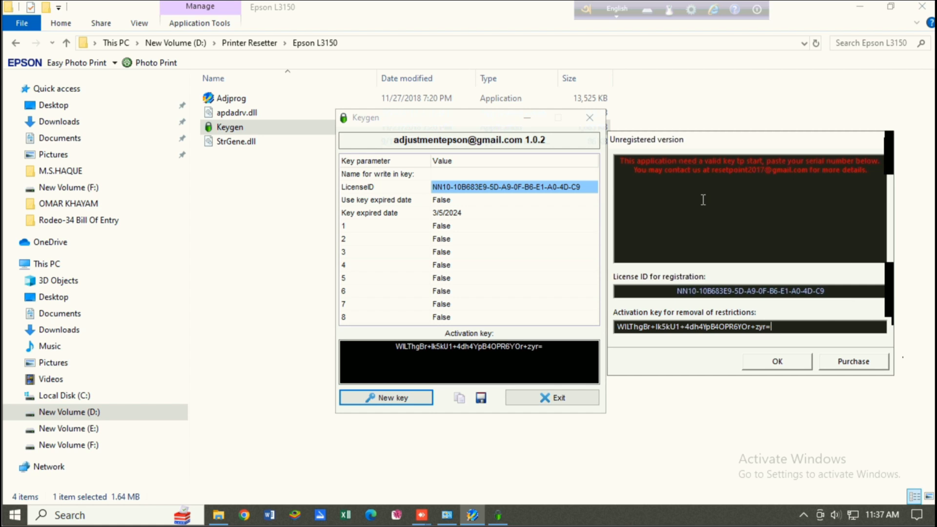
click(779, 364)
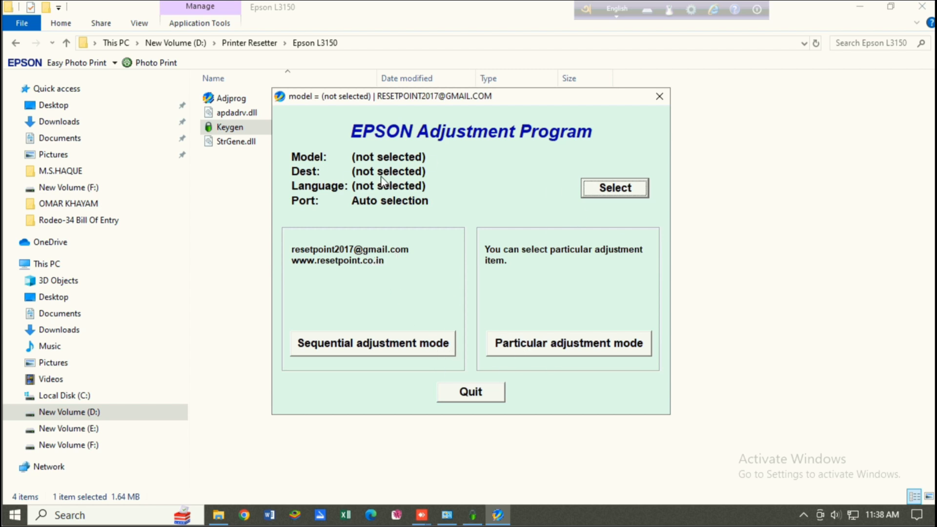
Select the printer model L3150 and the port USB001 (L3150 Series) in the EPSON Adjustment Program.
click(616, 194)
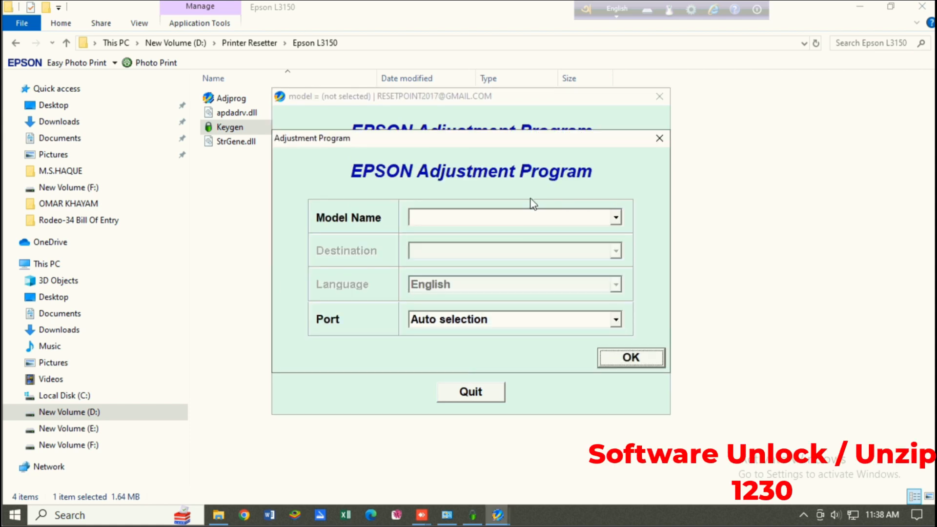
click(616, 218)
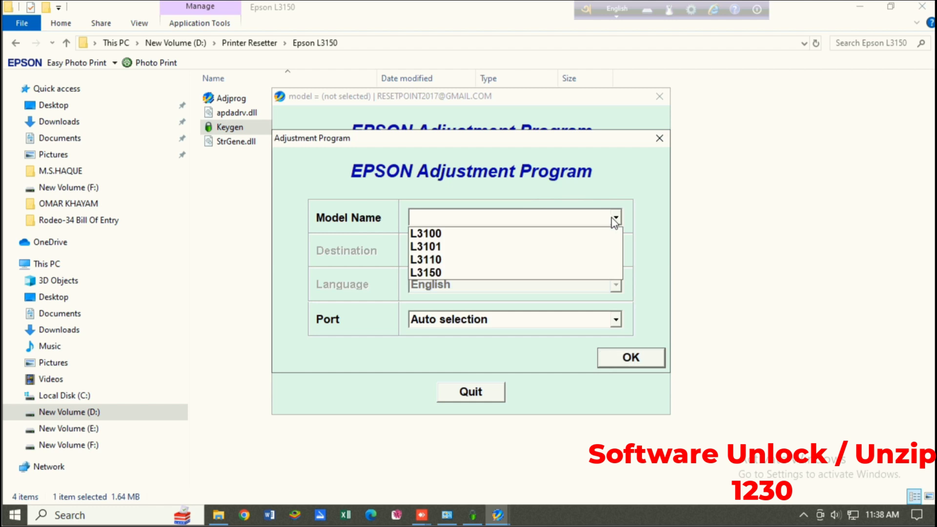
click(434, 273)
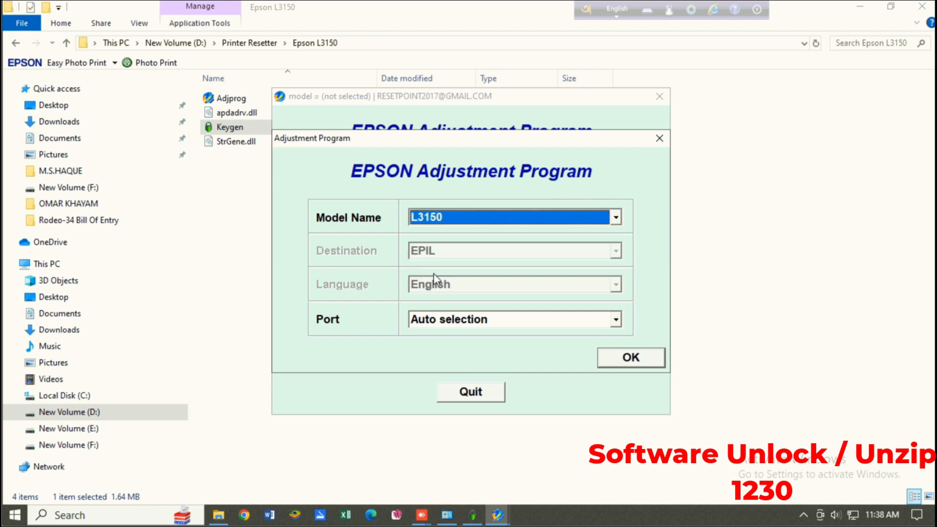
click(542, 320)
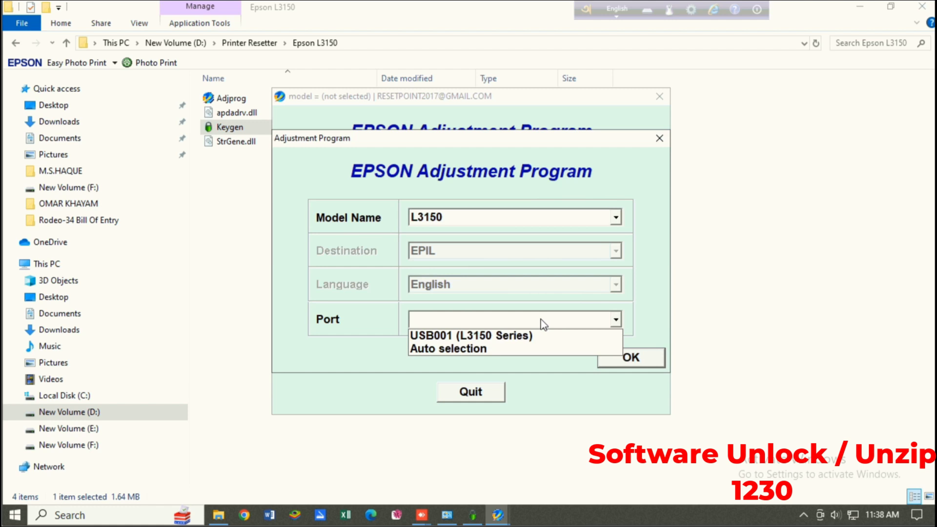
click(500, 337)
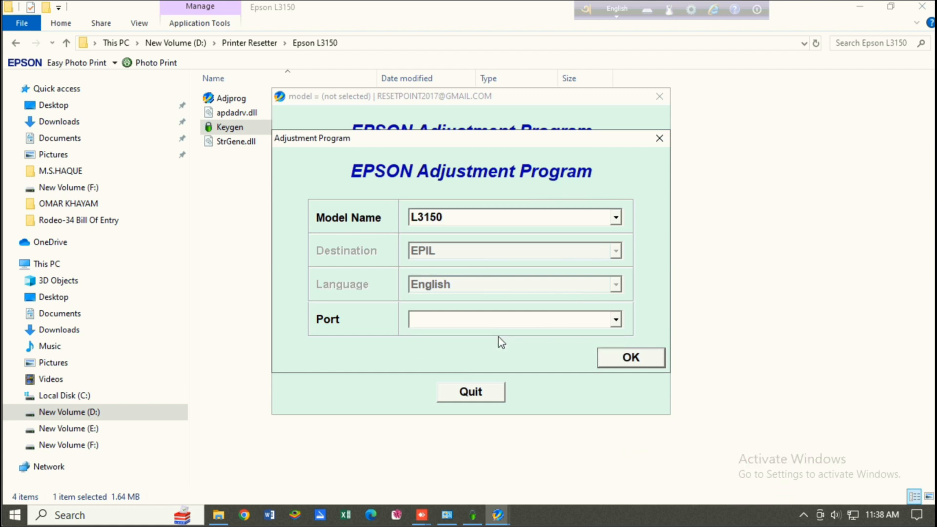
click(629, 361)
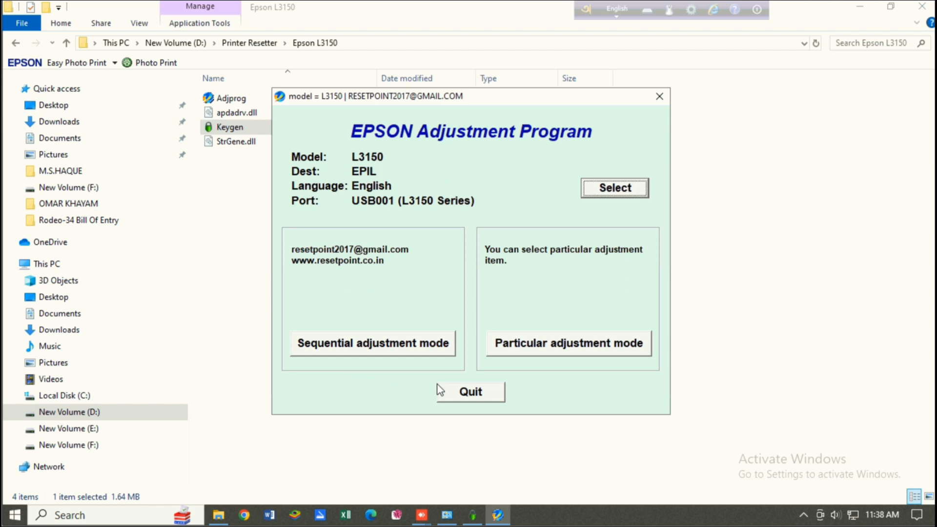
Enter Particular adjustment mode and open the Waste ink pad counter maintenance function.
click(560, 351)
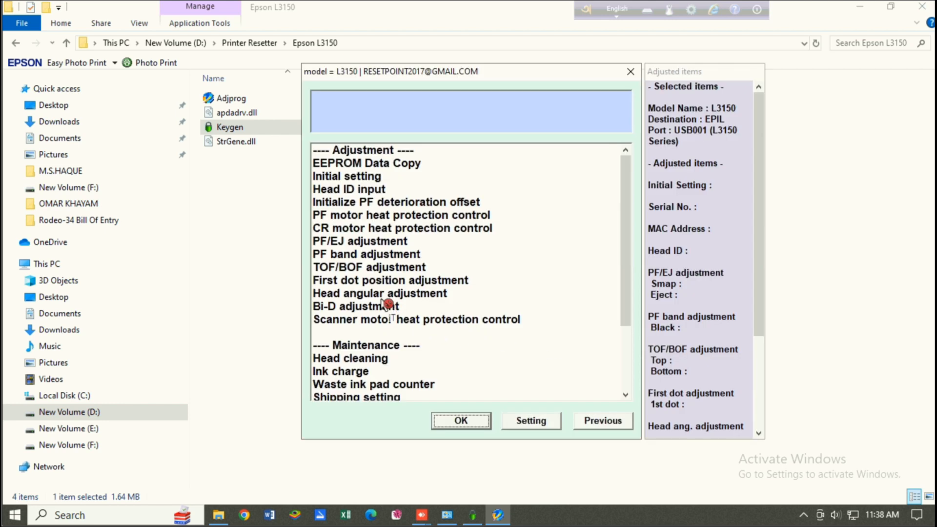
click(392, 385)
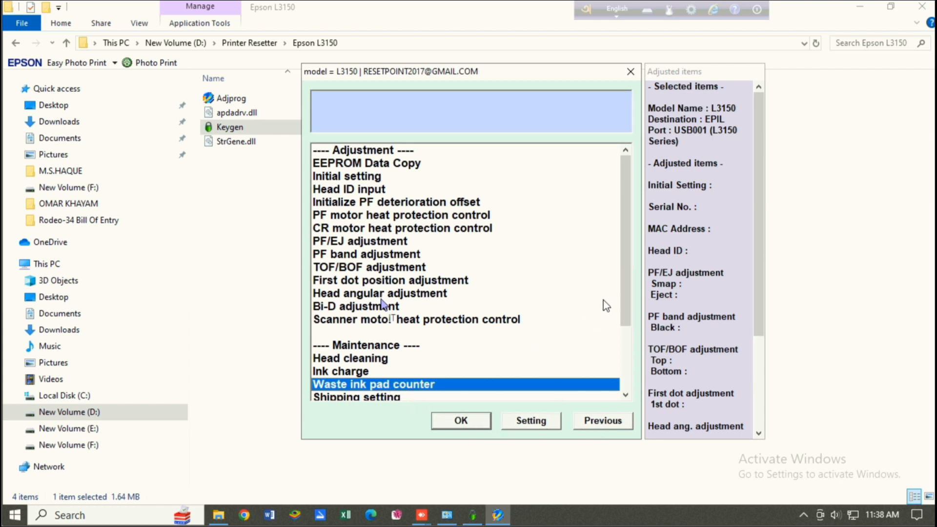
drag(626, 322, 620, 363)
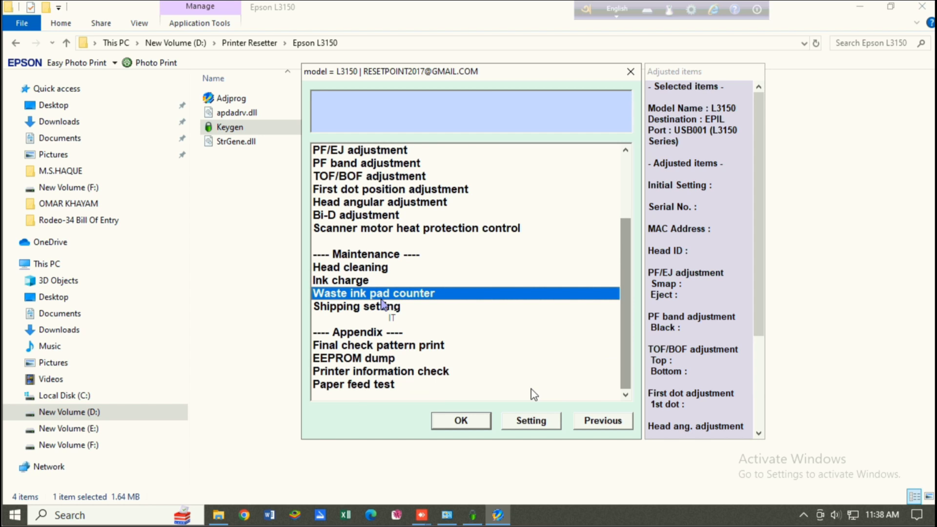
double_click(423, 295)
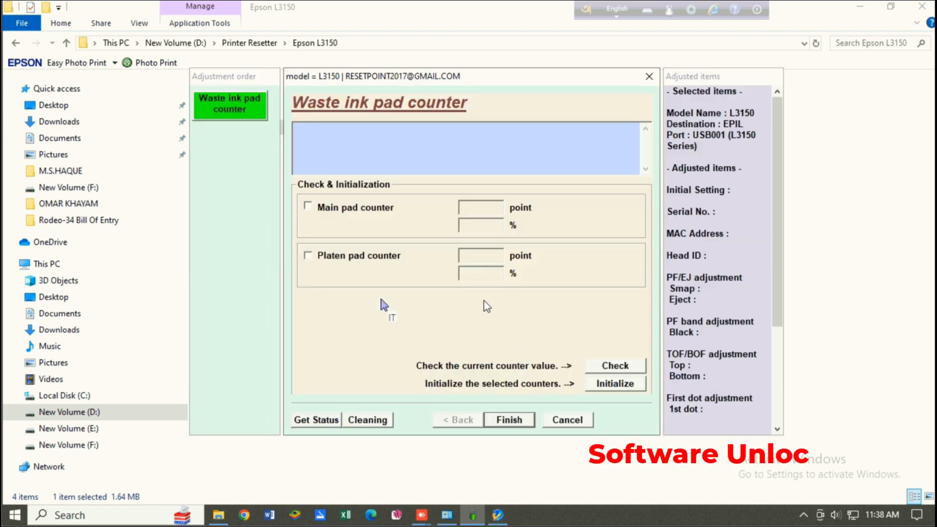
Check the current waste ink pad counter values with the main pad counter selected.
click(308, 206)
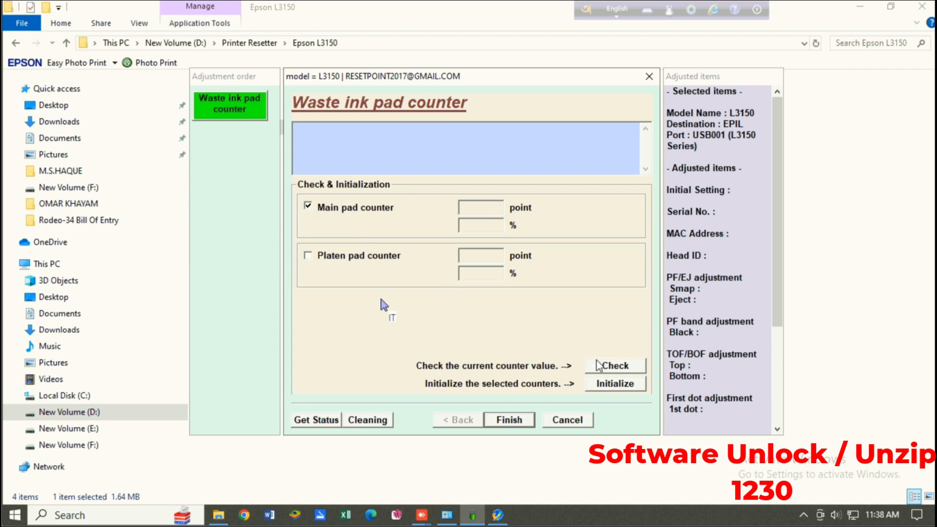
click(616, 366)
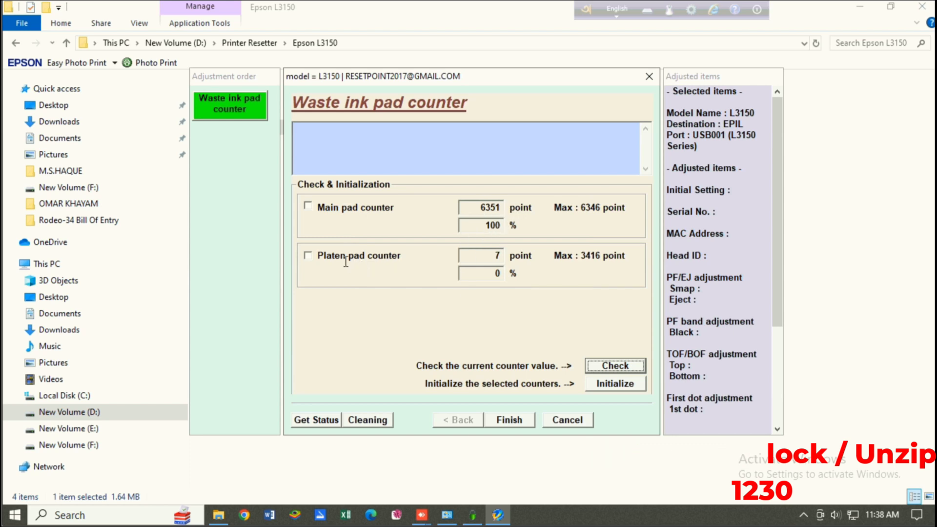
click(587, 389)
Initialize both the main pad counter and the platen pad counter, acknowledging the prompts through to the end of the reset.
click(309, 209)
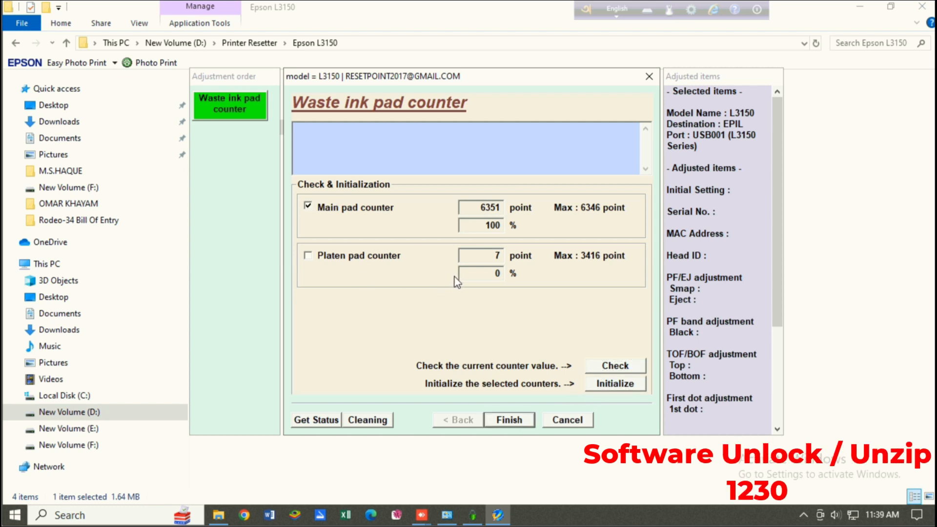
click(308, 256)
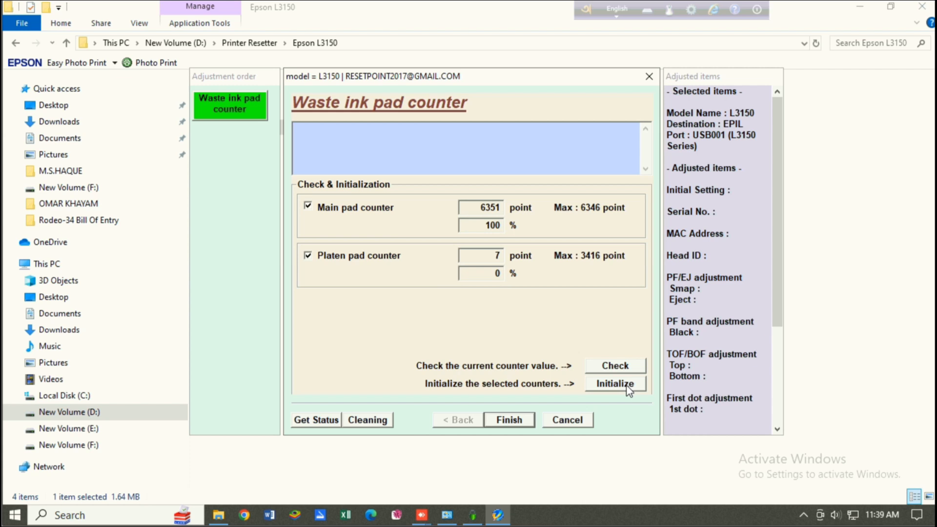
click(628, 386)
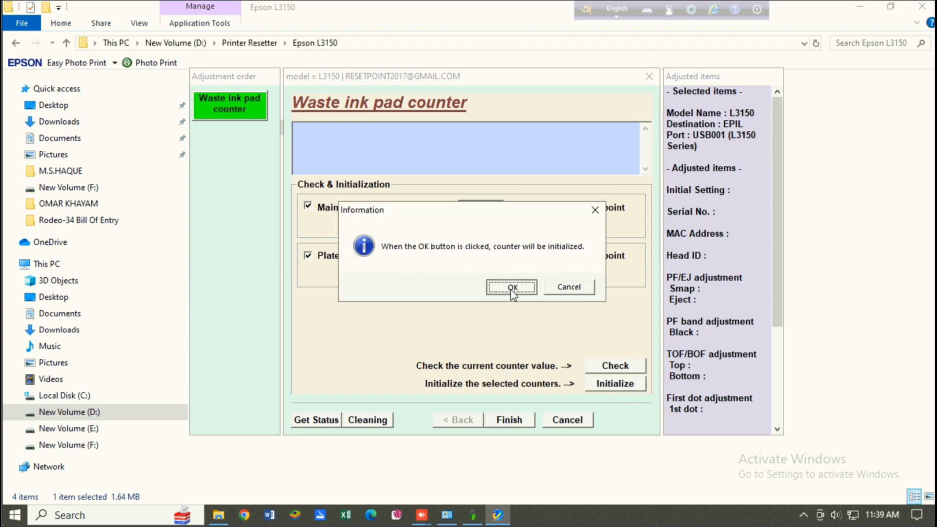
click(511, 287)
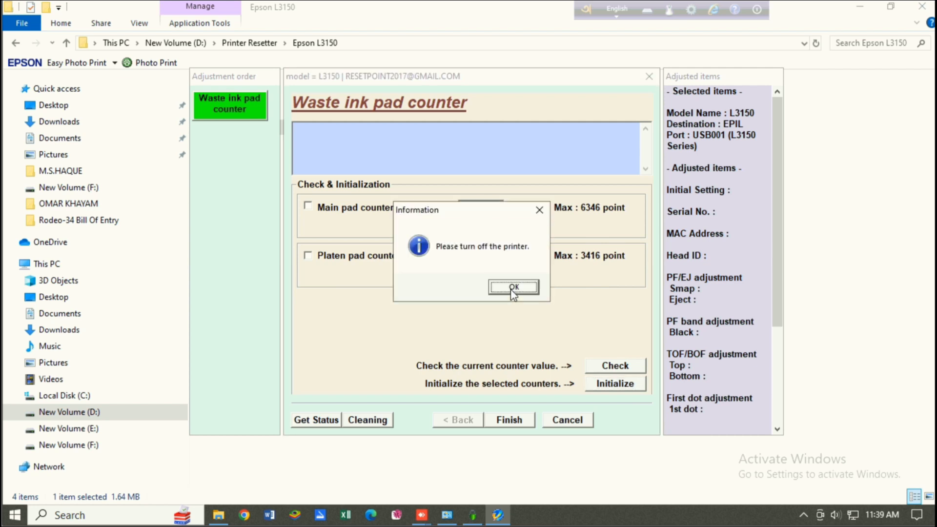
click(512, 288)
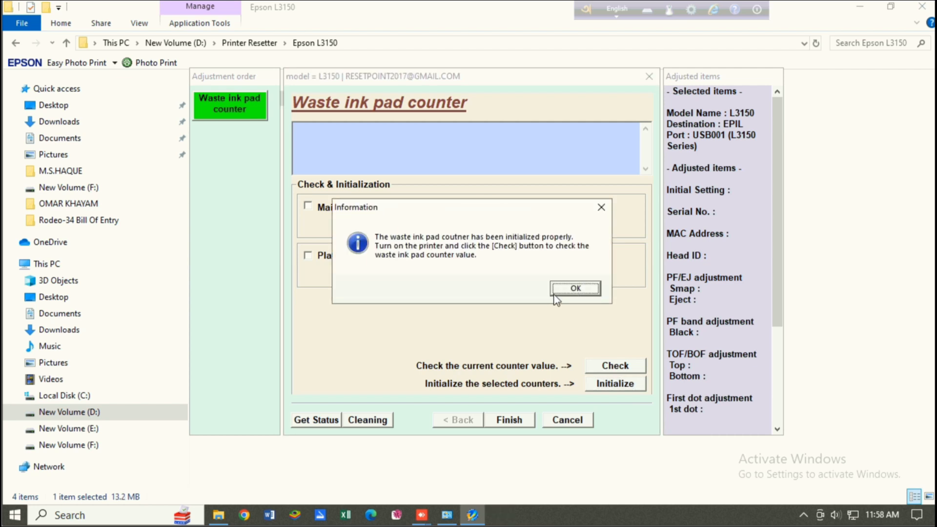
click(576, 289)
Check the waste ink pad counter values again after the initialization.
click(308, 206)
click(614, 367)
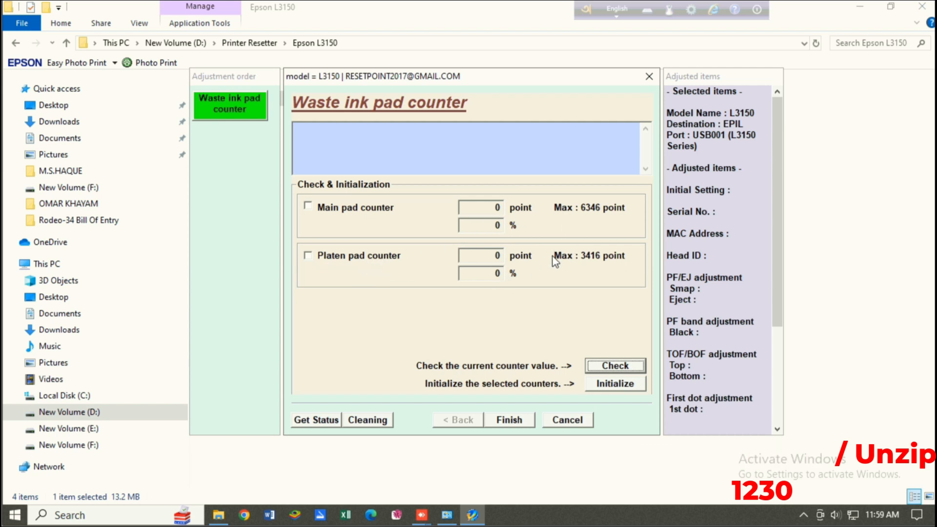
click(492, 209)
Finish the waste ink pad counter function and close the EPSON Adjustment Program completely.
click(509, 420)
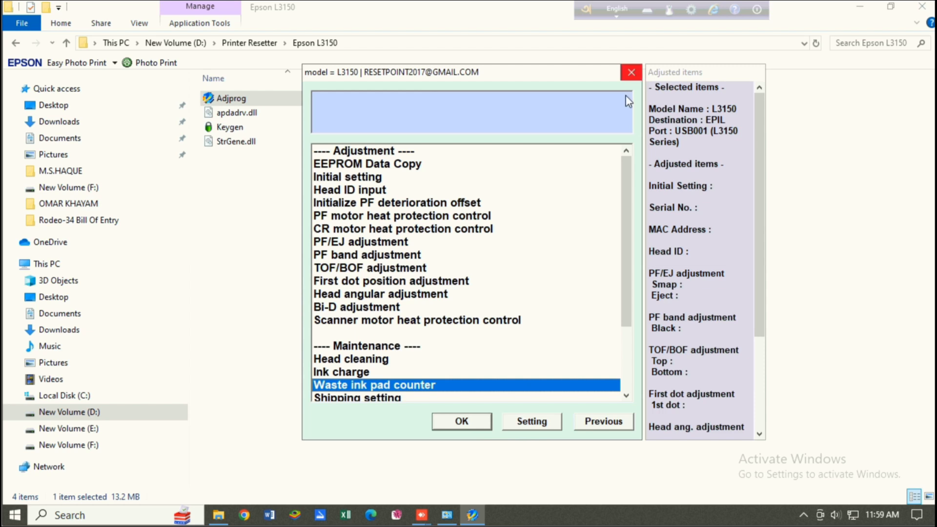
click(631, 72)
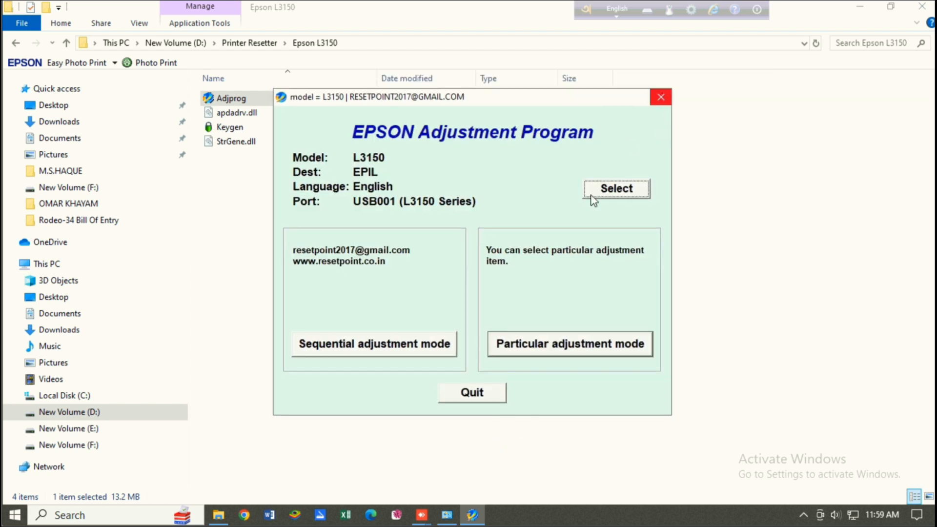
click(661, 96)
Switch to Devices and Printers and send a test page to the EPSON L3150 Series from its print queue's printer properties.
click(449, 516)
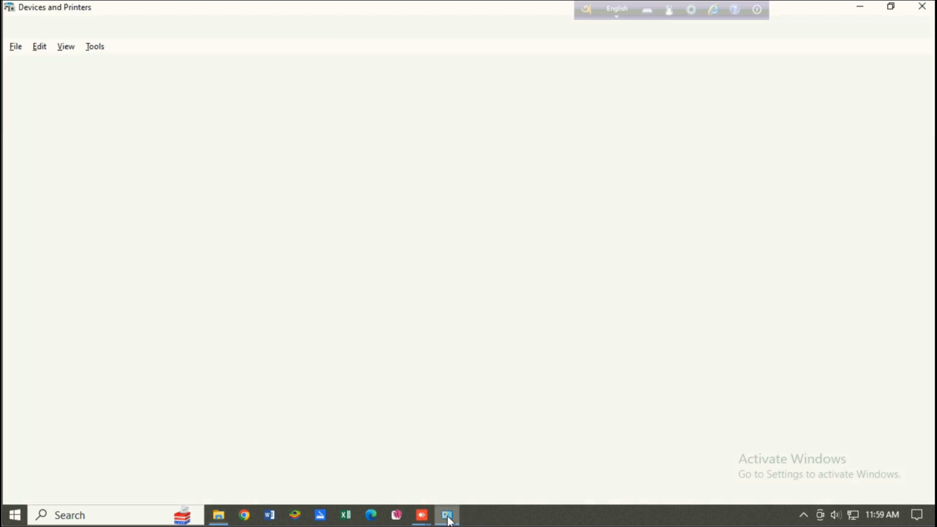
right_click(206, 254)
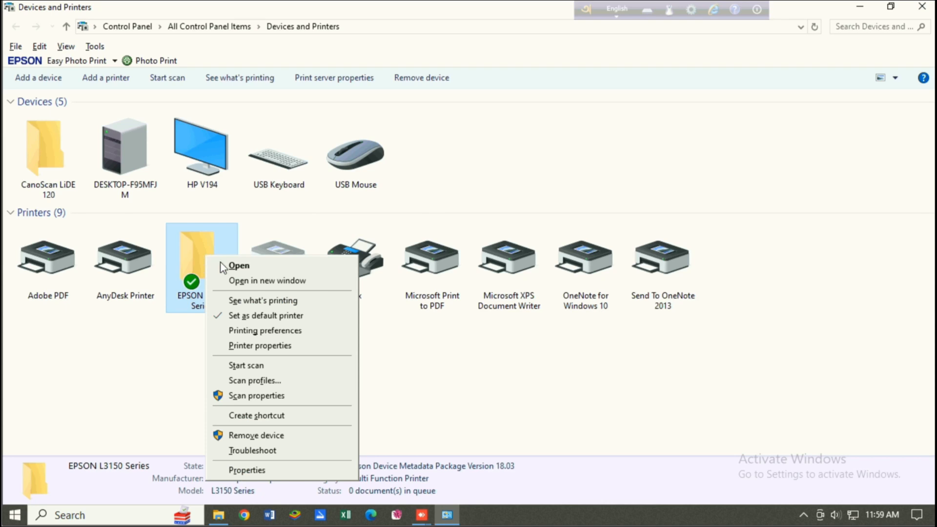
click(262, 303)
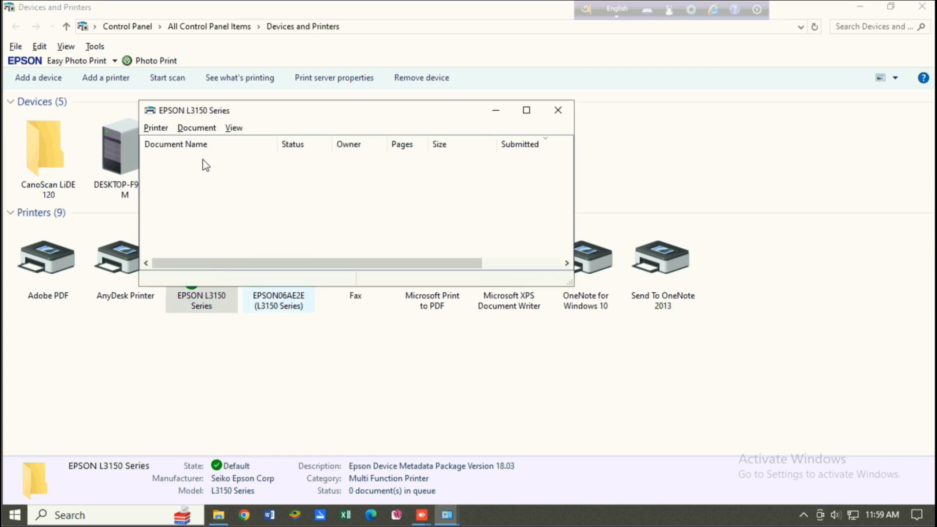
click(156, 129)
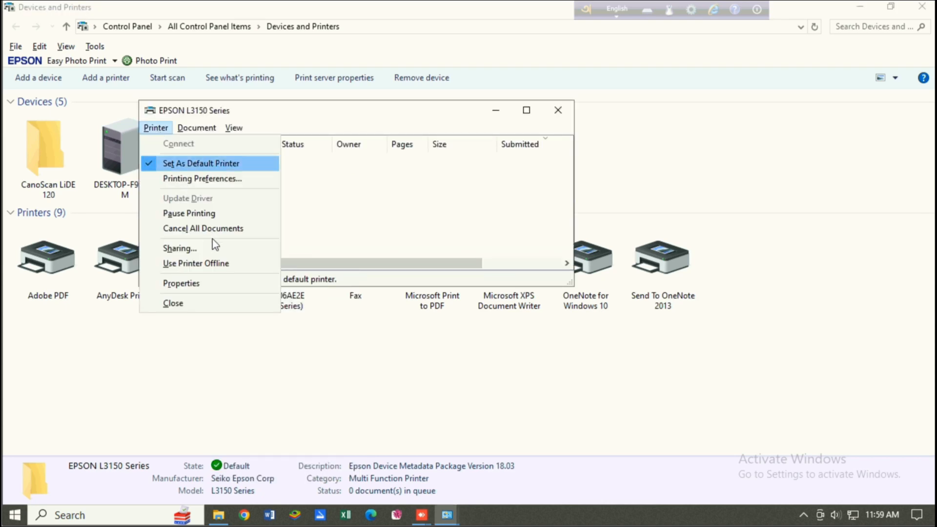
click(191, 284)
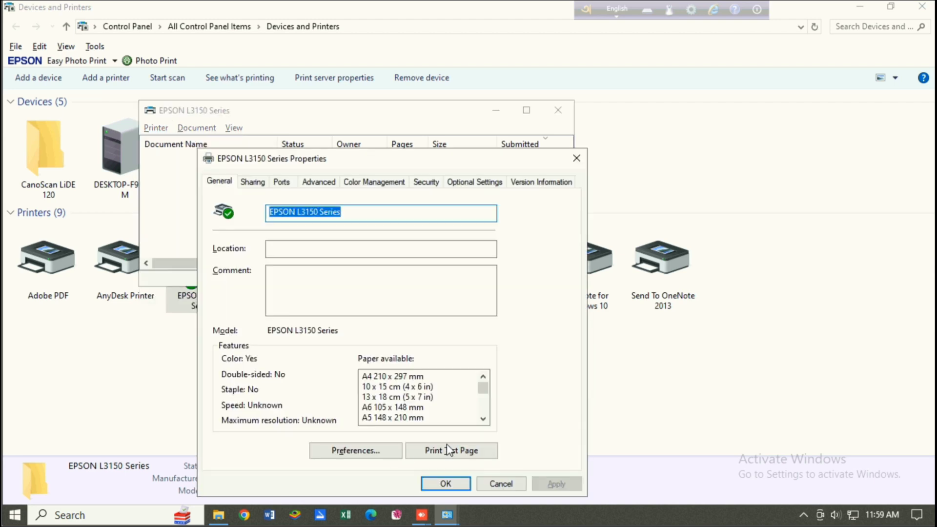
click(455, 452)
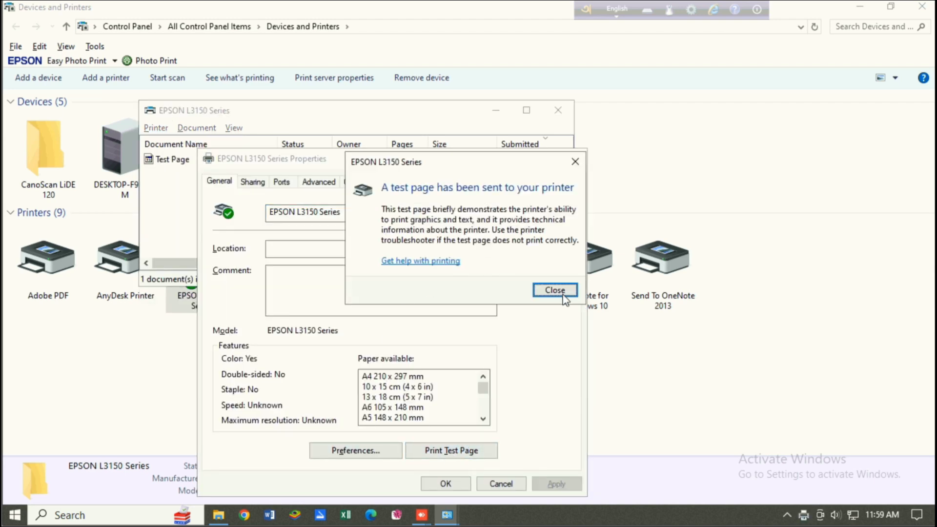
Close the EPSON L3150 Series print queue, dismiss the test page message and close the printer properties.
click(423, 126)
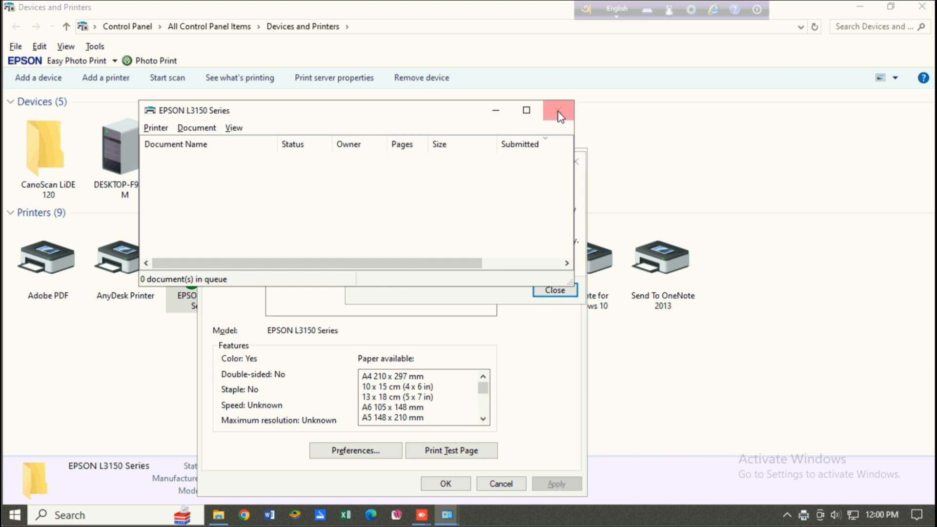
click(576, 289)
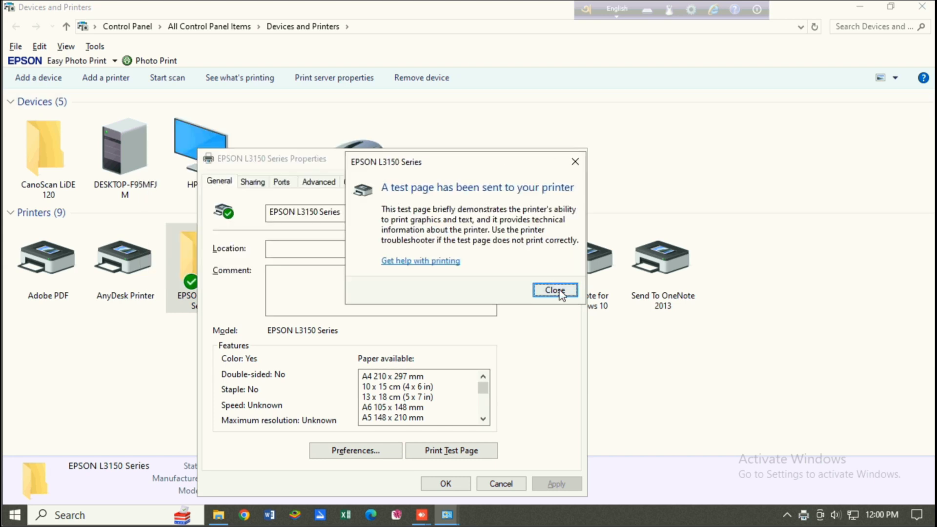
click(554, 290)
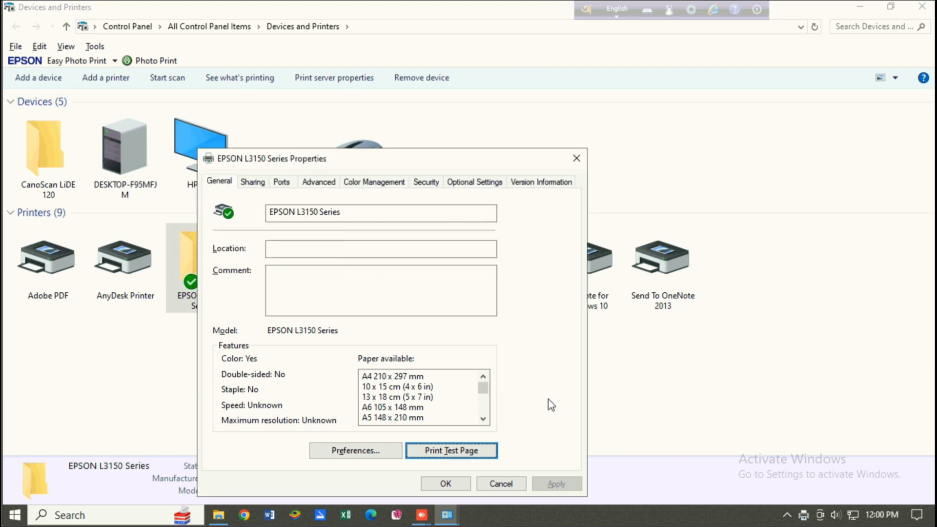
click(455, 485)
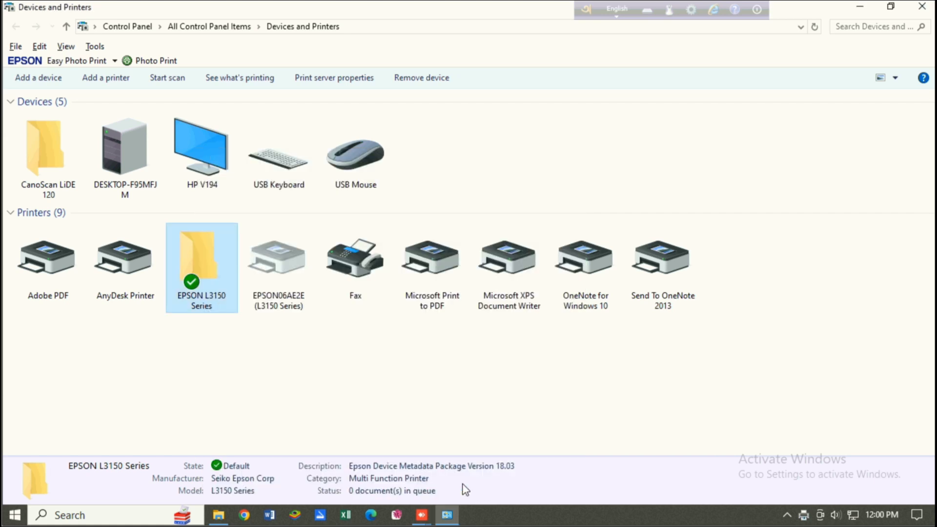